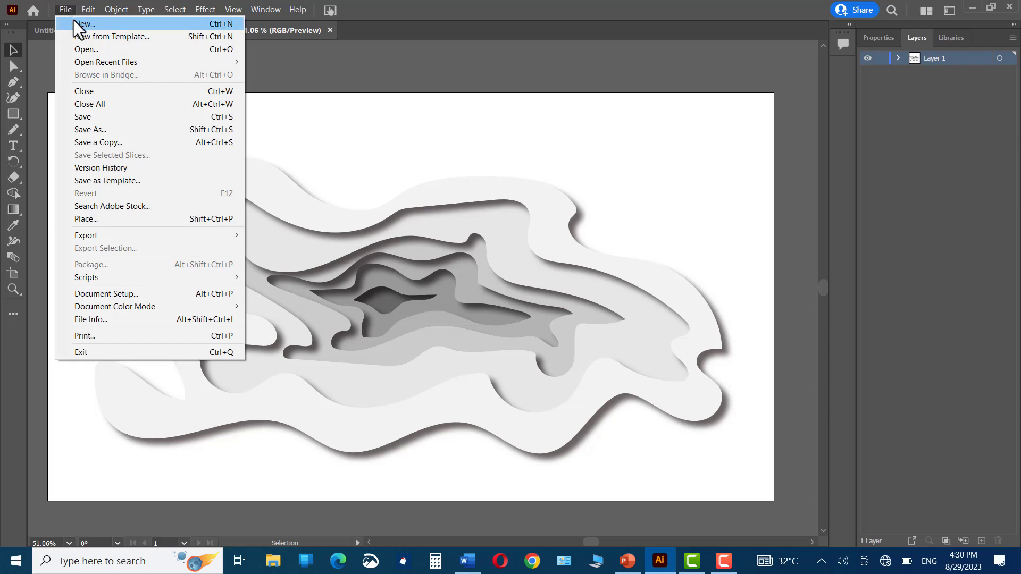
# - Create a new document and draw a closed wavy outline about 1178 px wide and 636 px tall with the Pencil tool
pyautogui.click(73, 21)
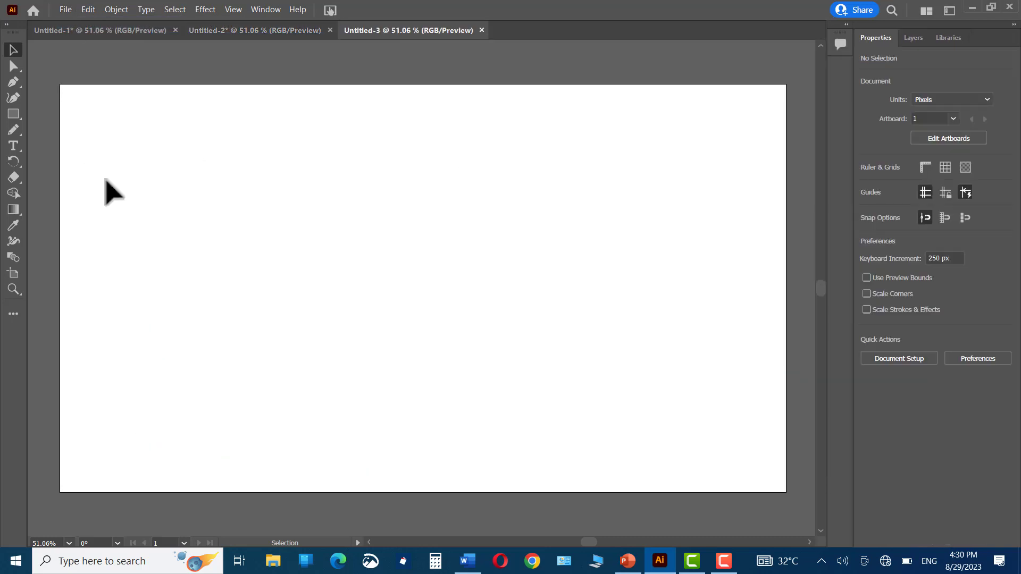
pyautogui.click(16, 132)
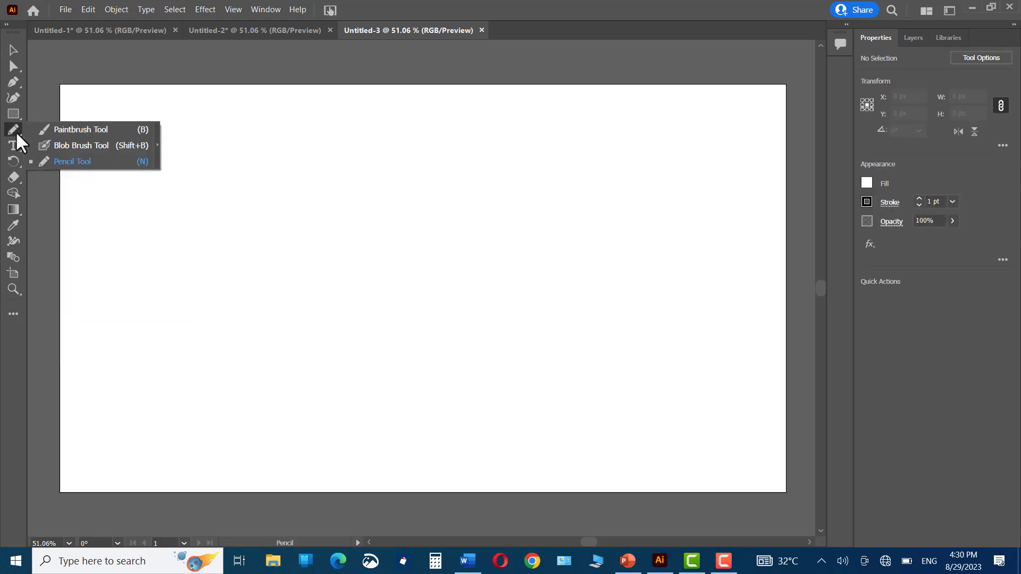
pyautogui.moveTo(213, 156)
pyautogui.mouseDown()
pyautogui.moveTo(255, 155)
pyautogui.moveTo(346, 177)
pyautogui.moveTo(475, 164)
pyautogui.moveTo(670, 239)
pyautogui.moveTo(643, 278)
pyautogui.moveTo(704, 377)
pyautogui.moveTo(590, 382)
pyautogui.moveTo(369, 473)
pyautogui.moveTo(192, 394)
pyautogui.moveTo(102, 224)
pyautogui.moveTo(139, 190)
pyautogui.moveTo(116, 148)
pyautogui.moveTo(154, 140)
pyautogui.moveTo(218, 156)
pyautogui.mouseUp()
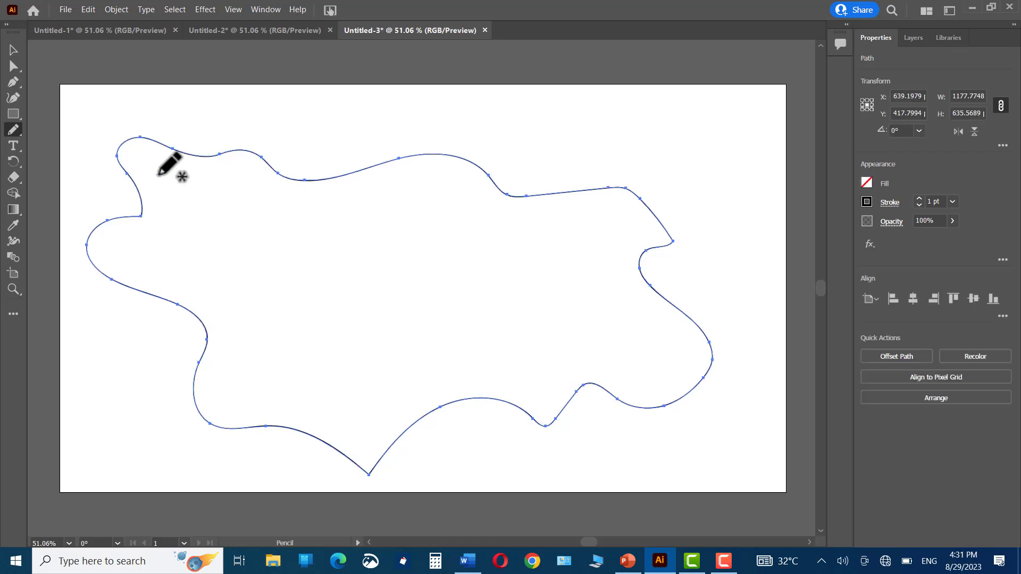
# - Draw five progressively smaller closed wavy outlines freehand, each nested inside the previous one
pyautogui.moveTo(159, 175)
pyautogui.mouseDown()
pyautogui.moveTo(225, 200)
pyautogui.moveTo(289, 209)
pyautogui.moveTo(410, 184)
pyautogui.moveTo(520, 228)
pyautogui.moveTo(548, 221)
pyautogui.moveTo(633, 242)
pyautogui.moveTo(599, 268)
pyautogui.moveTo(653, 329)
pyautogui.moveTo(637, 361)
pyautogui.moveTo(565, 349)
pyautogui.moveTo(545, 388)
pyautogui.moveTo(479, 363)
pyautogui.moveTo(411, 386)
pyautogui.moveTo(382, 428)
pyautogui.moveTo(312, 393)
pyautogui.moveTo(249, 391)
pyautogui.moveTo(258, 323)
pyautogui.moveTo(195, 266)
pyautogui.moveTo(143, 257)
pyautogui.moveTo(176, 211)
pyautogui.moveTo(154, 176)
pyautogui.mouseUp()
pyautogui.moveTo(207, 218)
pyautogui.mouseDown()
pyautogui.moveTo(394, 224)
pyautogui.moveTo(505, 250)
pyautogui.moveTo(555, 273)
pyautogui.moveTo(588, 324)
pyautogui.moveTo(510, 326)
pyautogui.moveTo(206, 231)
pyautogui.mouseUp()
pyautogui.moveTo(313, 245)
pyautogui.mouseDown()
pyautogui.moveTo(531, 289)
pyautogui.moveTo(422, 309)
pyautogui.moveTo(361, 349)
pyautogui.moveTo(295, 266)
pyautogui.moveTo(266, 252)
pyautogui.moveTo(315, 243)
pyautogui.moveTo(381, 283)
pyautogui.moveTo(454, 292)
pyautogui.moveTo(374, 308)
pyautogui.moveTo(333, 341)
pyautogui.moveTo(348, 303)
pyautogui.moveTo(307, 260)
pyautogui.mouseUp()
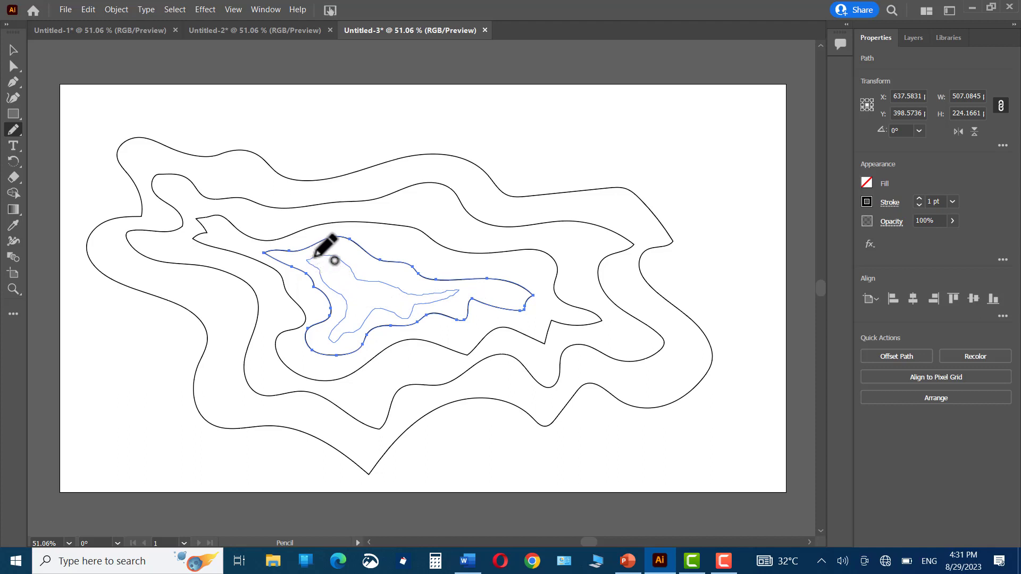
pyautogui.moveTo(351, 286)
pyautogui.mouseDown()
pyautogui.moveTo(395, 297)
pyautogui.moveTo(368, 299)
pyautogui.moveTo(353, 317)
pyautogui.moveTo(359, 306)
pyautogui.moveTo(334, 275)
pyautogui.moveTo(355, 287)
pyautogui.mouseUp()
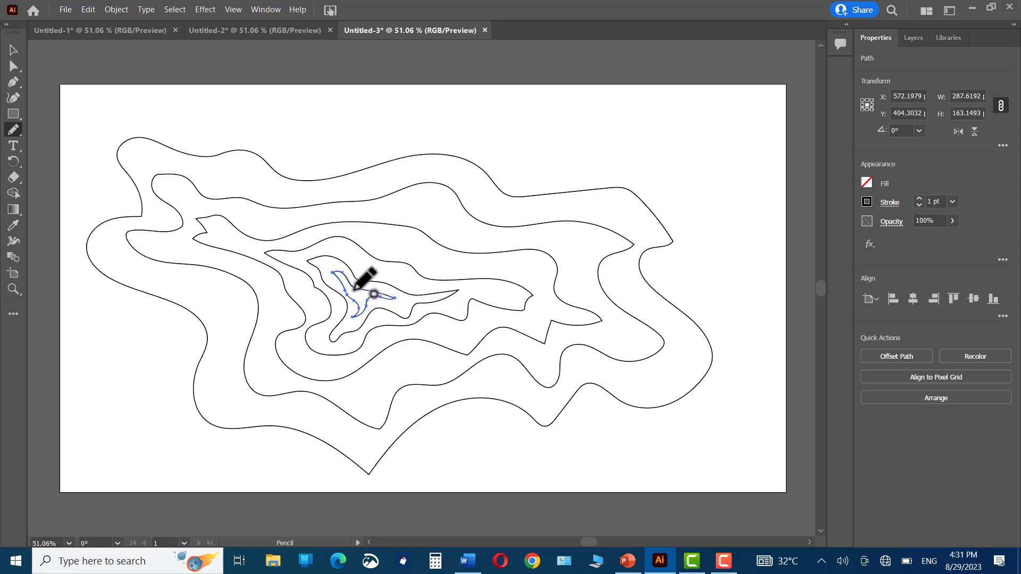
# - Select all the nested outlines and split them into separate shapes with the Pathfinder Divide operation
pyautogui.click(13, 50)
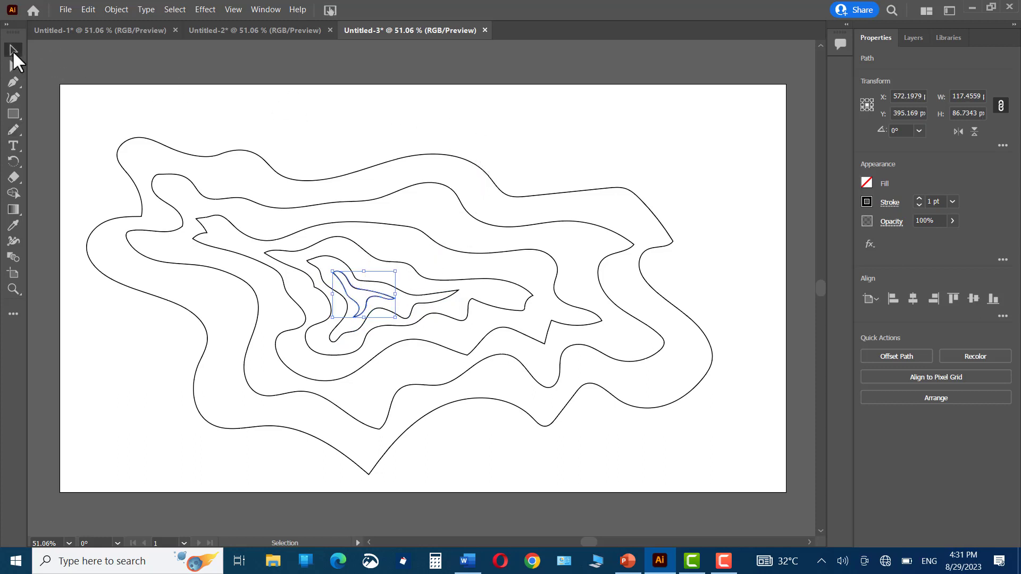
pyautogui.click(85, 104)
pyautogui.moveTo(72, 102); pyautogui.dragTo(741, 495)
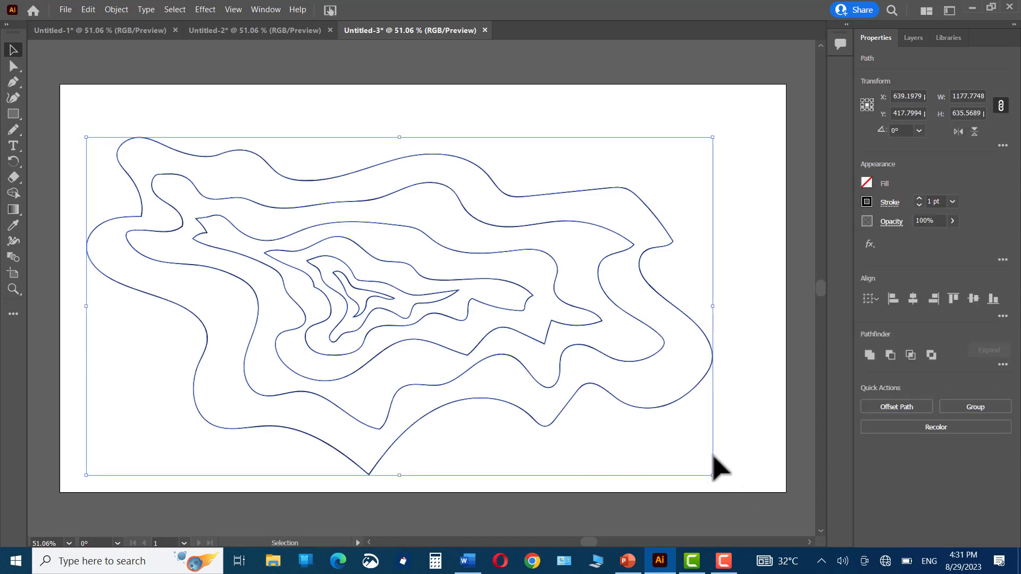
pyautogui.click(1002, 364)
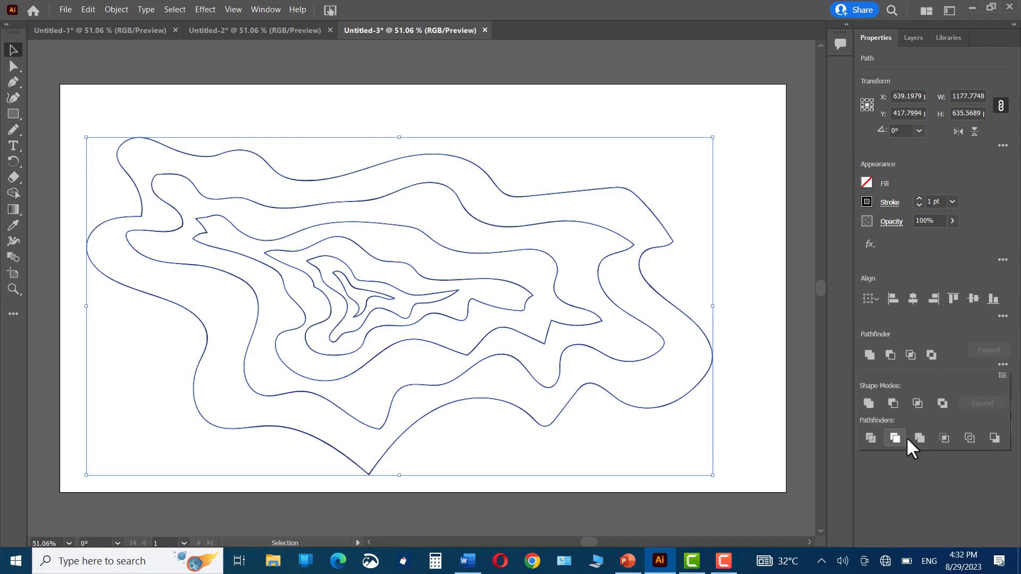
pyautogui.click(870, 438)
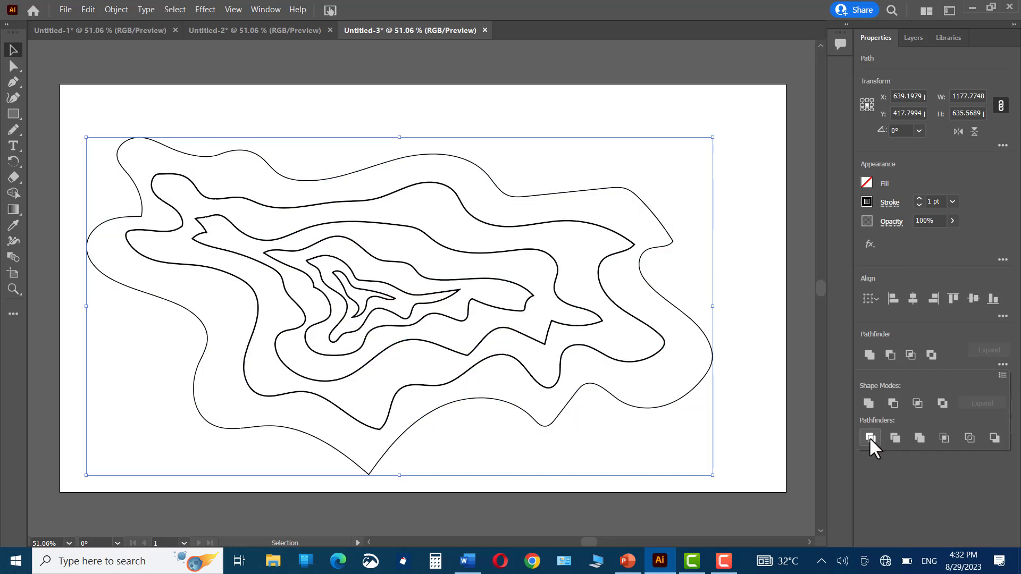
# - Ungroup the whole divided artwork so each ring can be selected separately, and clear the selection
pyautogui.click(490, 110)
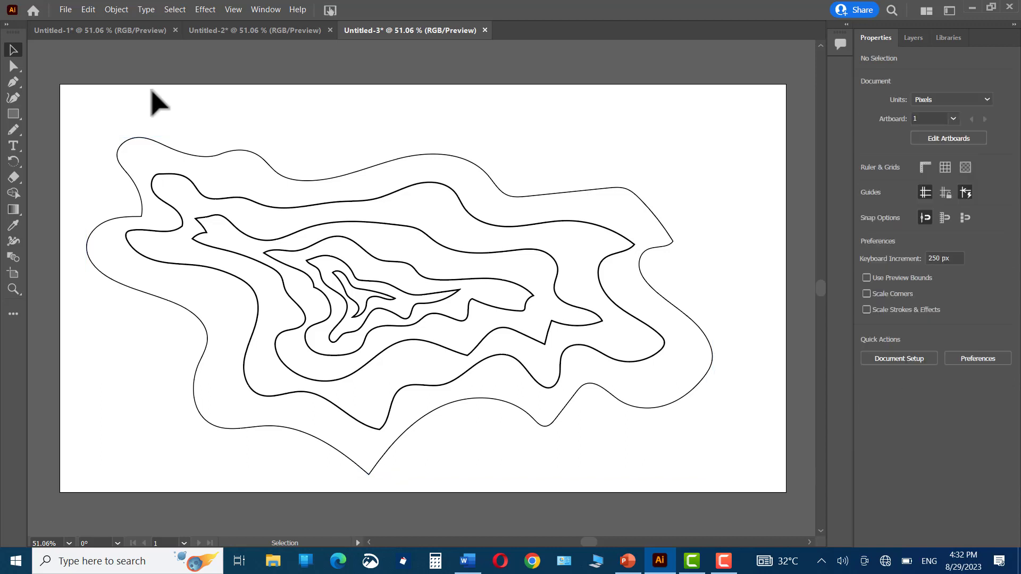
pyautogui.moveTo(71, 110); pyautogui.dragTo(735, 497)
pyautogui.rightClick(424, 169)
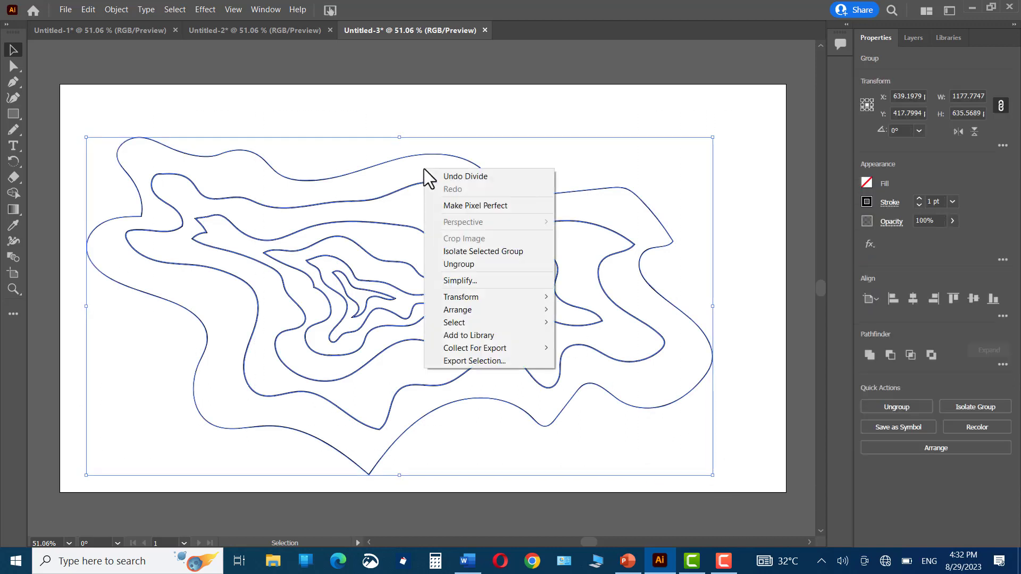
pyautogui.click(458, 265)
pyautogui.click(360, 118)
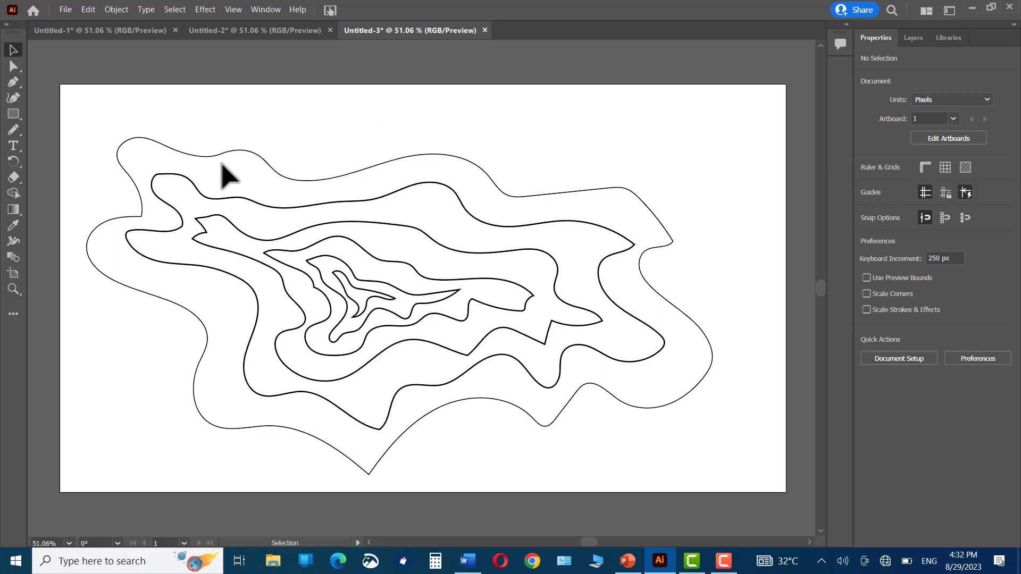
# - Fill the outermost ring with the lightest gray swatch and the second ring with the next darker gray
pyautogui.click(159, 141)
pyautogui.click(866, 182)
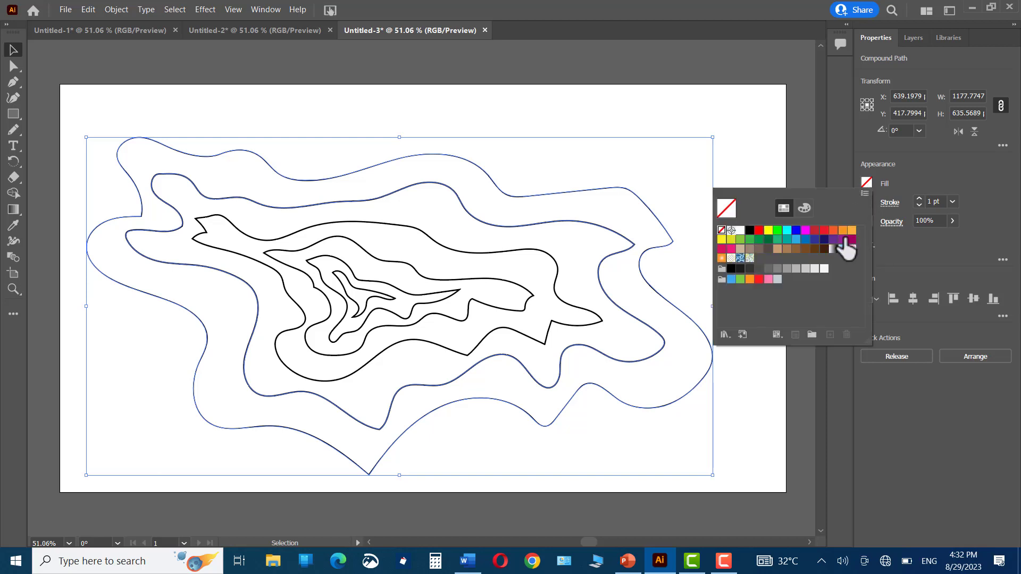
pyautogui.click(824, 270)
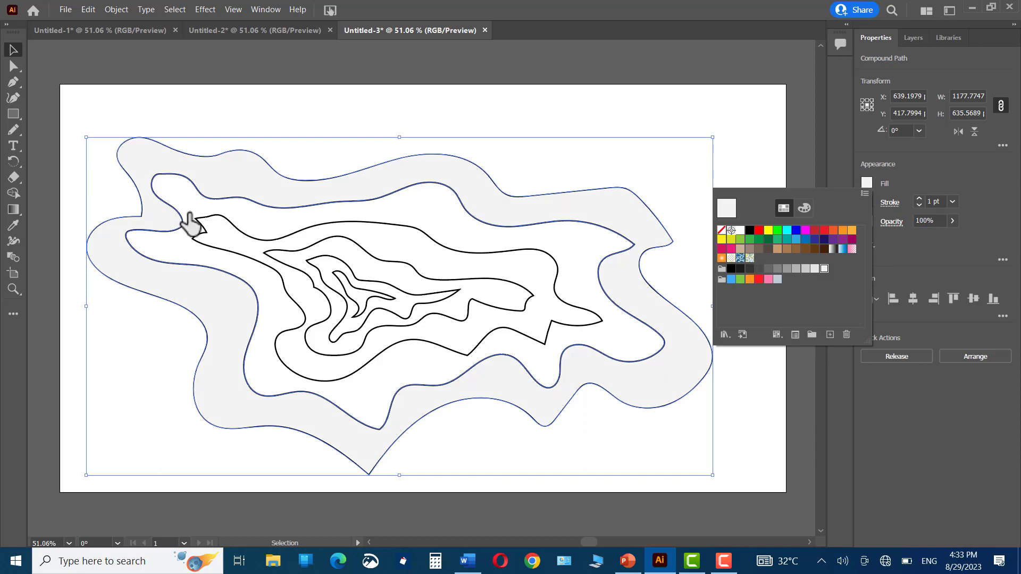
pyautogui.click(235, 111)
pyautogui.click(281, 222)
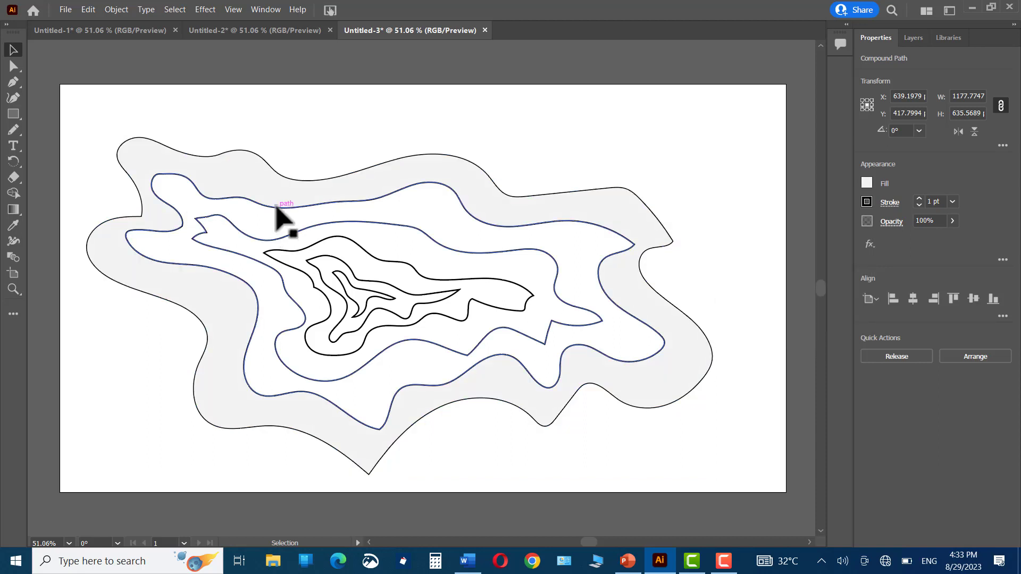
pyautogui.click(275, 206)
pyautogui.click(866, 182)
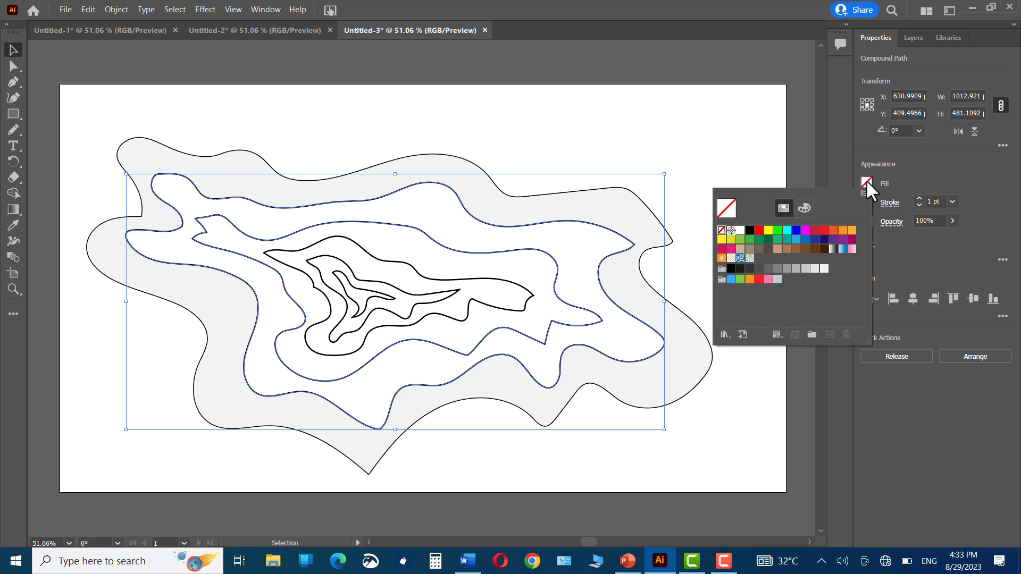
pyautogui.click(814, 269)
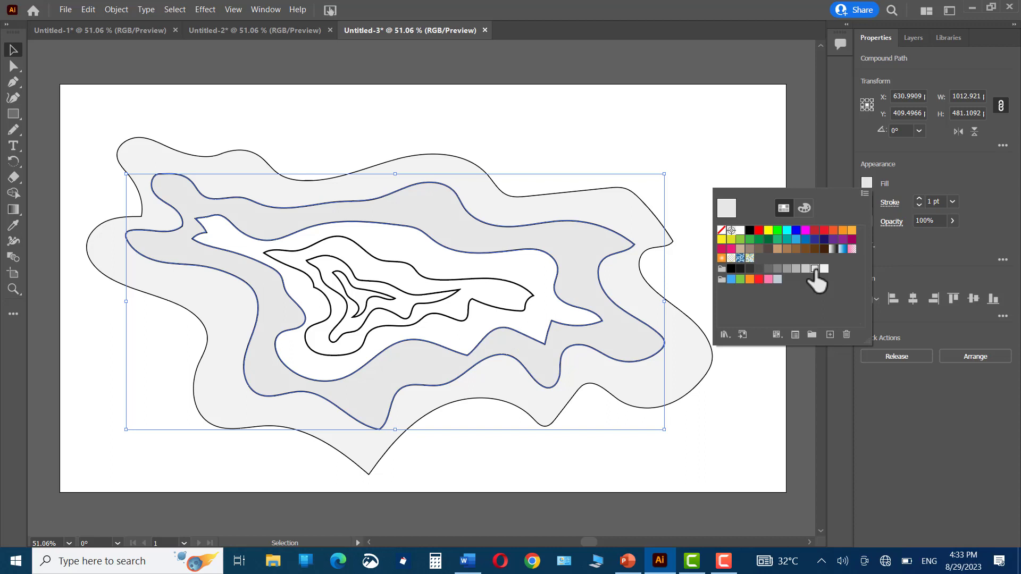
# - Fill the third ring from the outside with the third-lightest gray swatch and the fourth ring with the gray of RGB 179
pyautogui.click(422, 241)
pyautogui.click(392, 225)
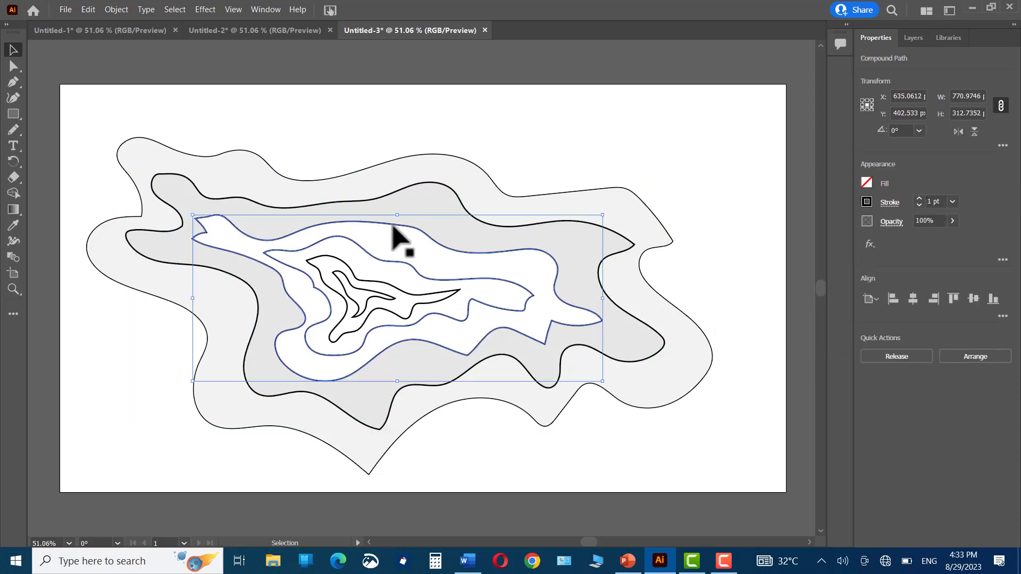
pyautogui.click(867, 183)
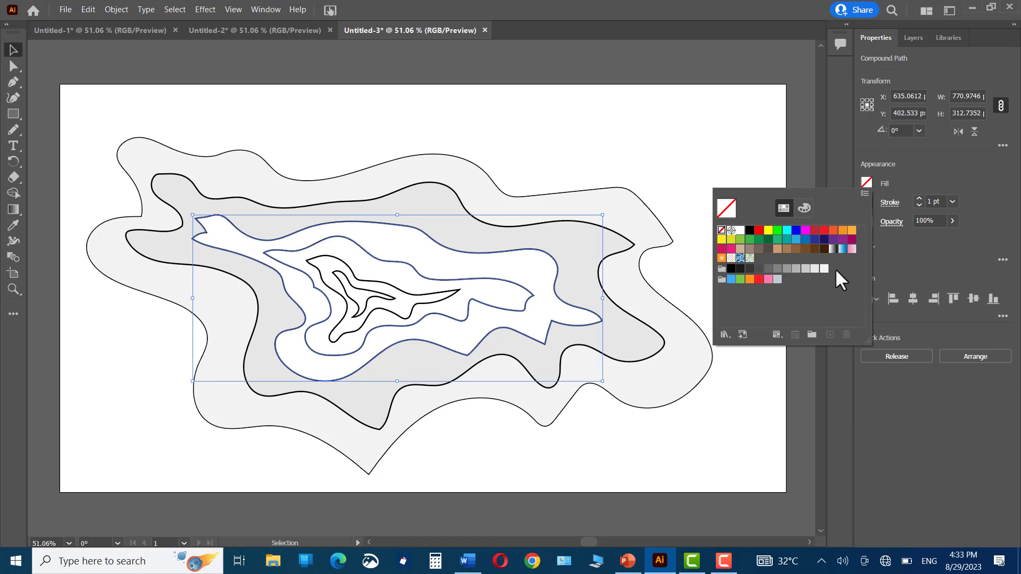
pyautogui.click(804, 268)
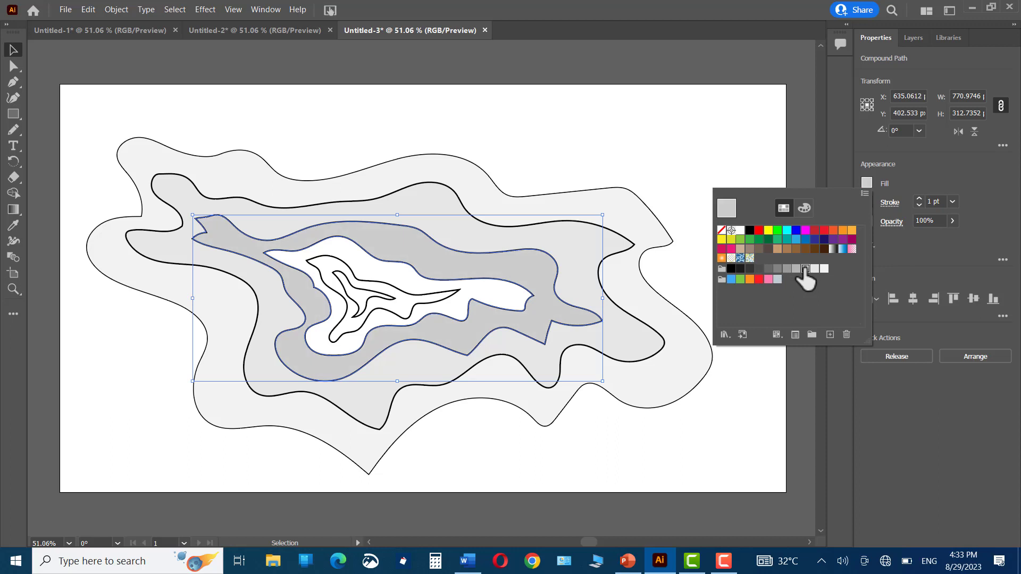
pyautogui.click(399, 263)
pyautogui.click(866, 183)
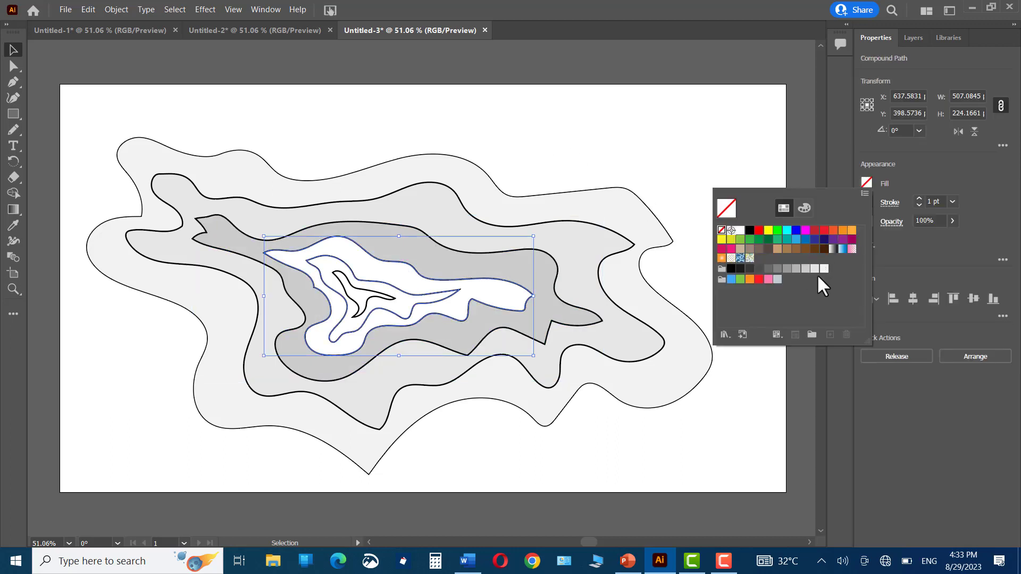
pyautogui.click(796, 268)
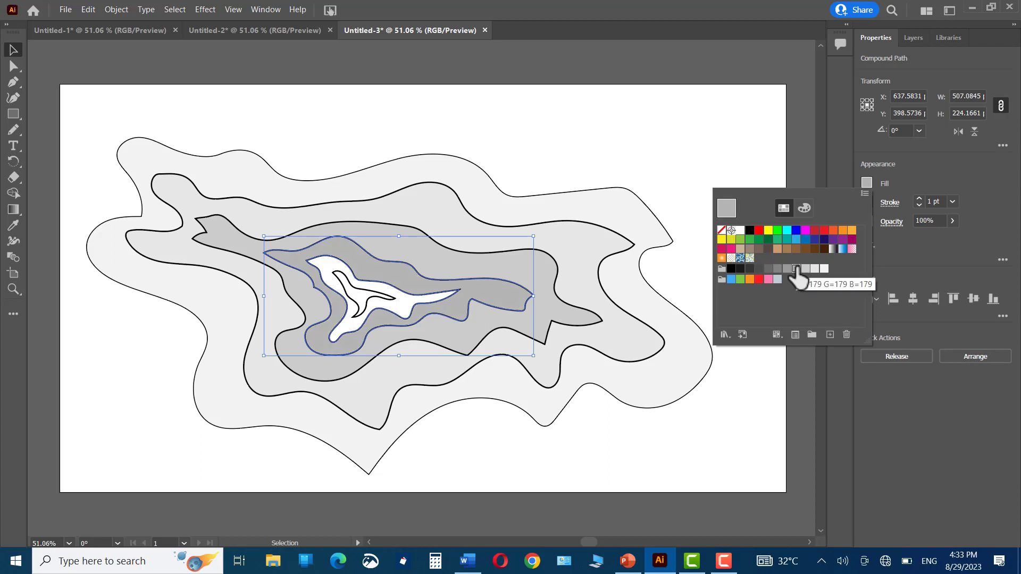
# - Fill the fifth ring with the gray of RGB 153 and the innermost shape with a dark gray two swatches darker
pyautogui.click(406, 306)
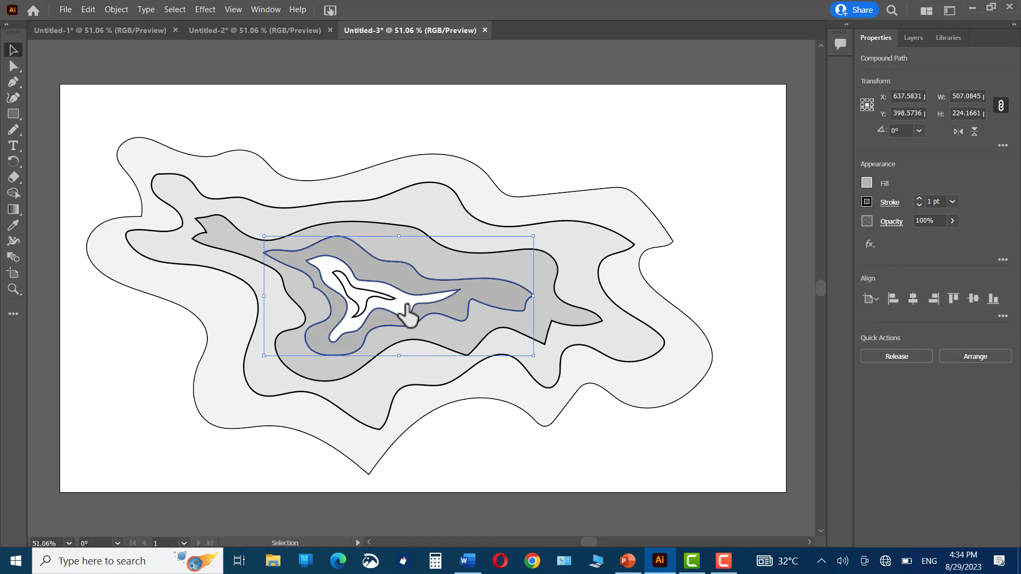
pyautogui.click(468, 117)
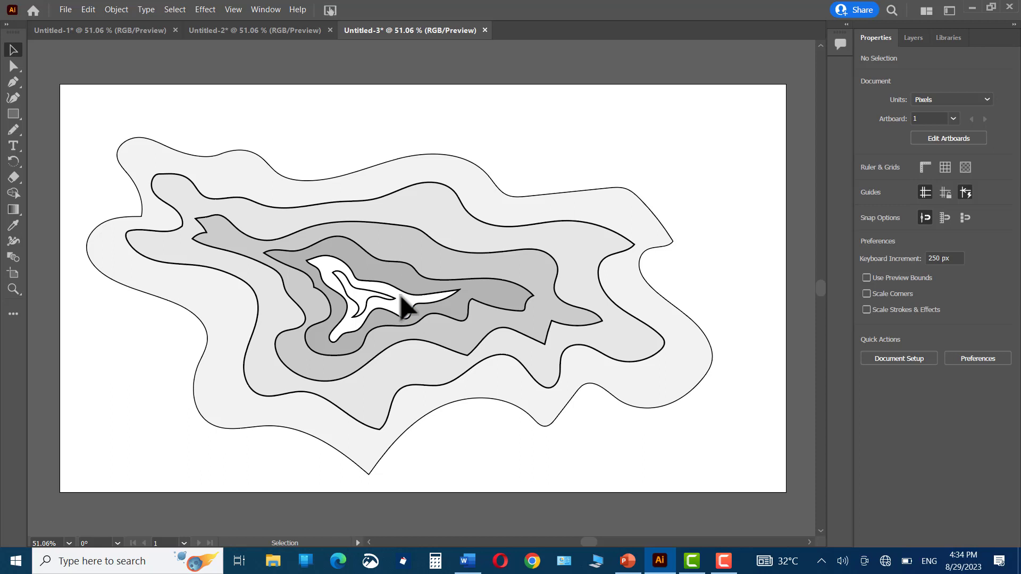
pyautogui.click(407, 303)
pyautogui.click(867, 182)
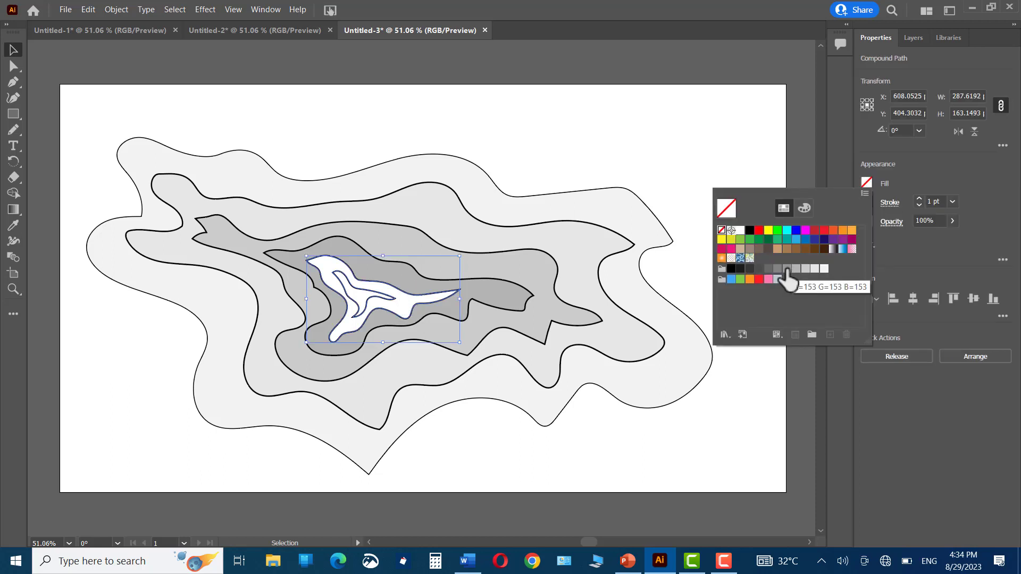
pyautogui.click(787, 269)
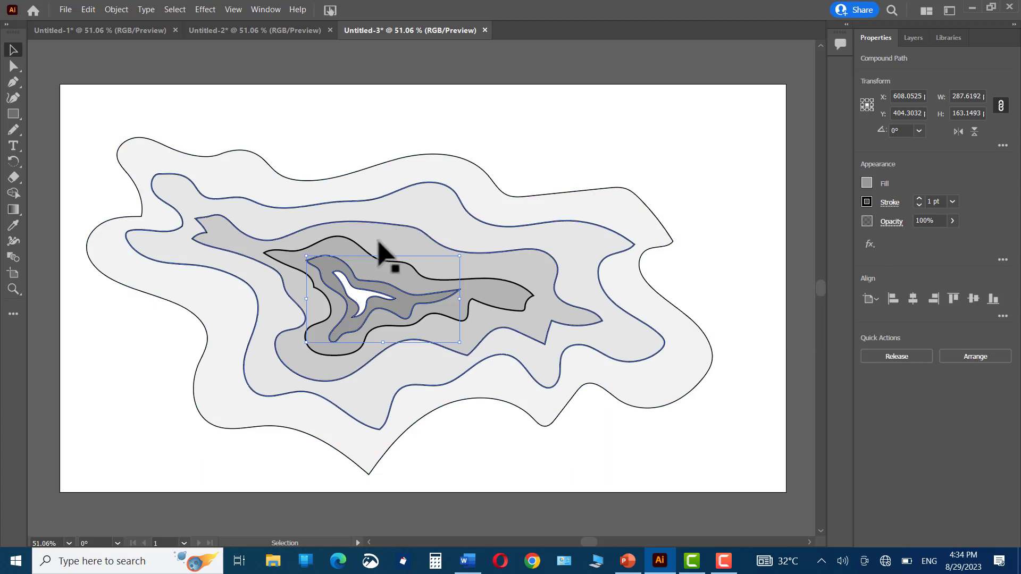
pyautogui.click(359, 295)
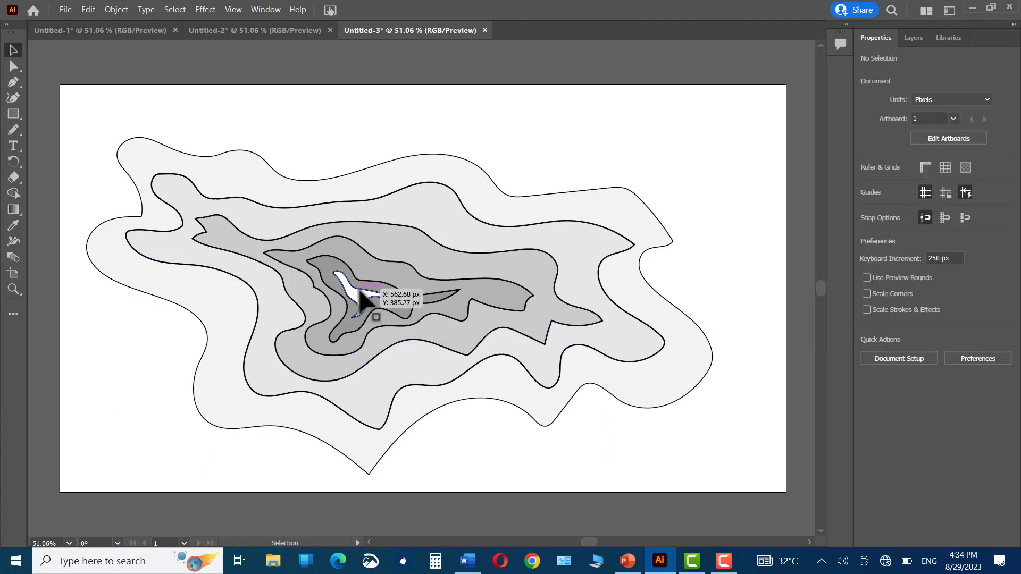
pyautogui.click(360, 292)
pyautogui.click(866, 183)
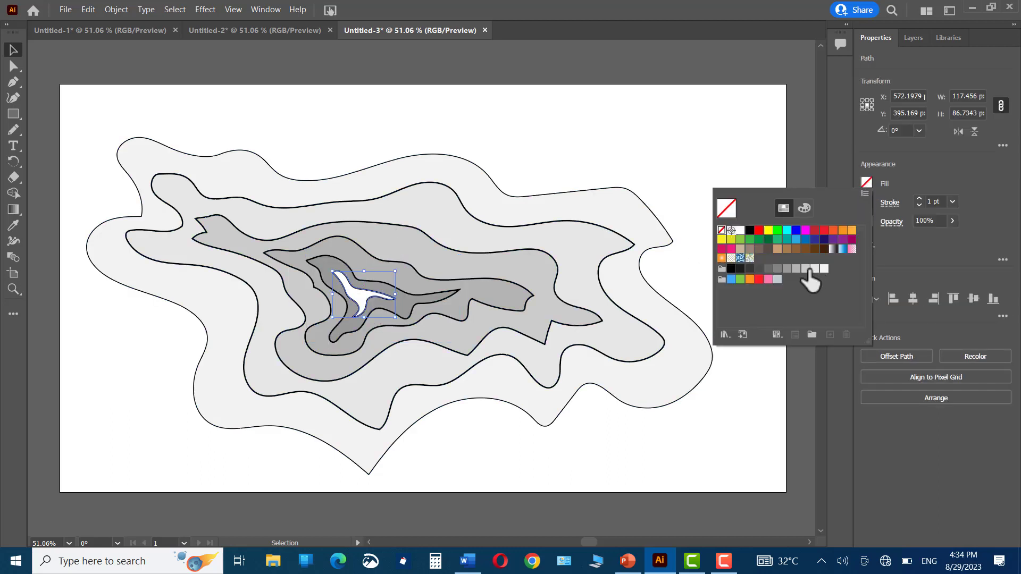
pyautogui.click(768, 269)
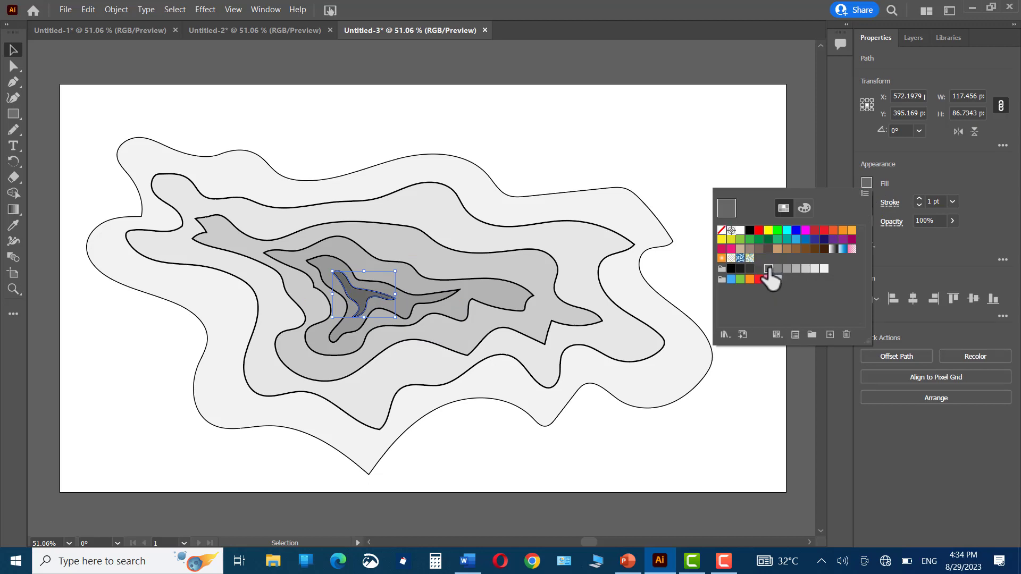
# - Remove the stroke from all the filled shapes and clear the selection
pyautogui.click(98, 133)
pyautogui.moveTo(72, 106); pyautogui.dragTo(766, 481)
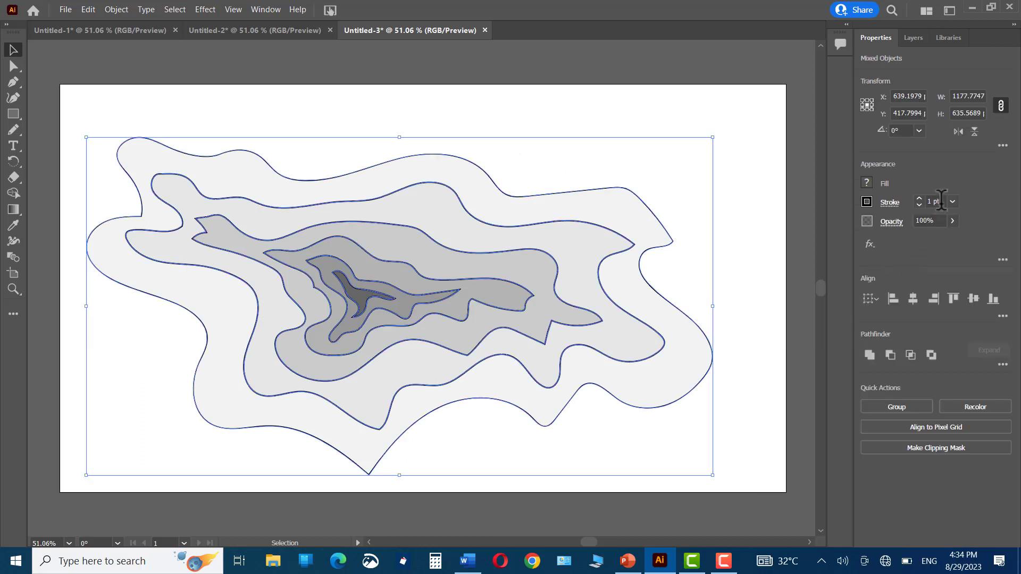
pyautogui.moveTo(942, 199); pyautogui.dragTo(929, 197)
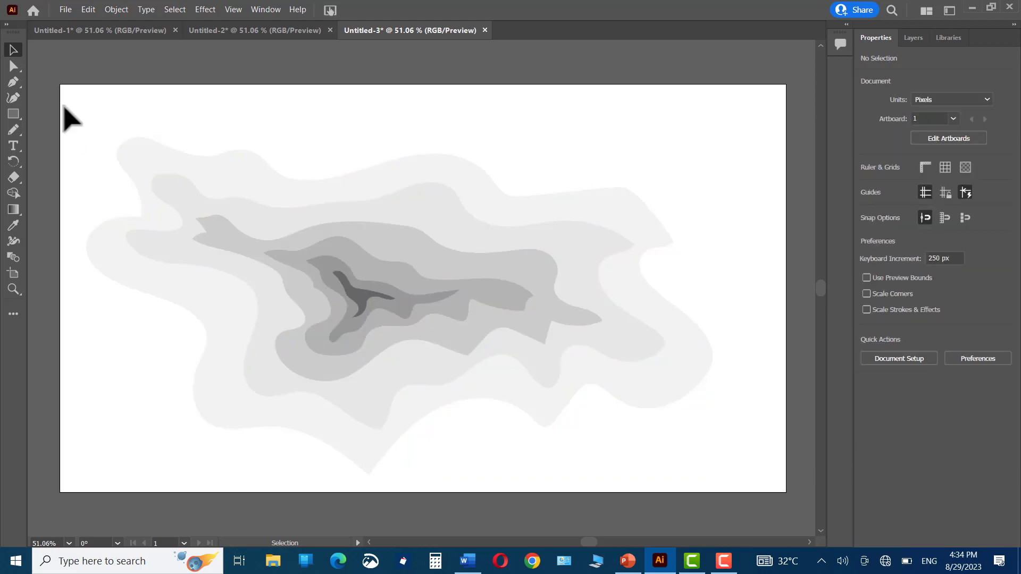
# - Apply a Multiply drop shadow to all the shapes with 75% opacity, 12 px X offset, 11 px Y offset and 5 px blur, and deselect them
pyautogui.moveTo(64, 107)
pyautogui.mouseDown()
pyautogui.moveTo(146, 346)
pyautogui.moveTo(726, 500)
pyautogui.mouseUp()
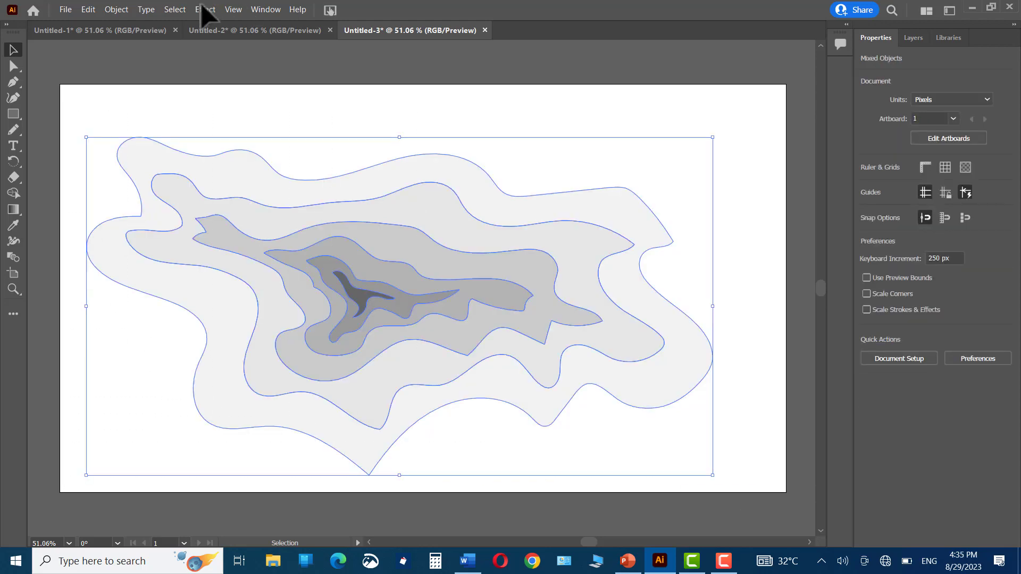
pyautogui.click(205, 10)
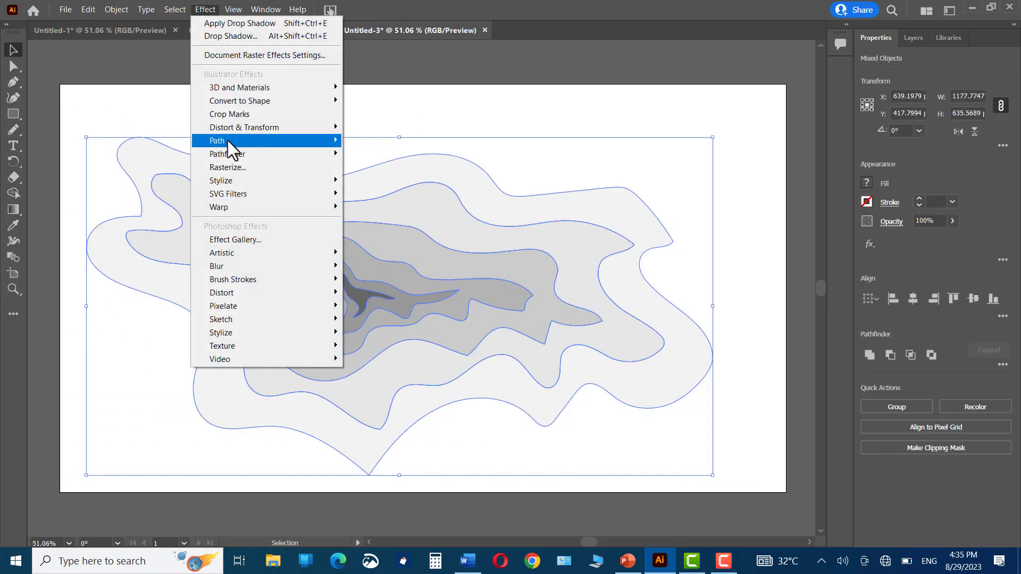
pyautogui.moveTo(256, 178)
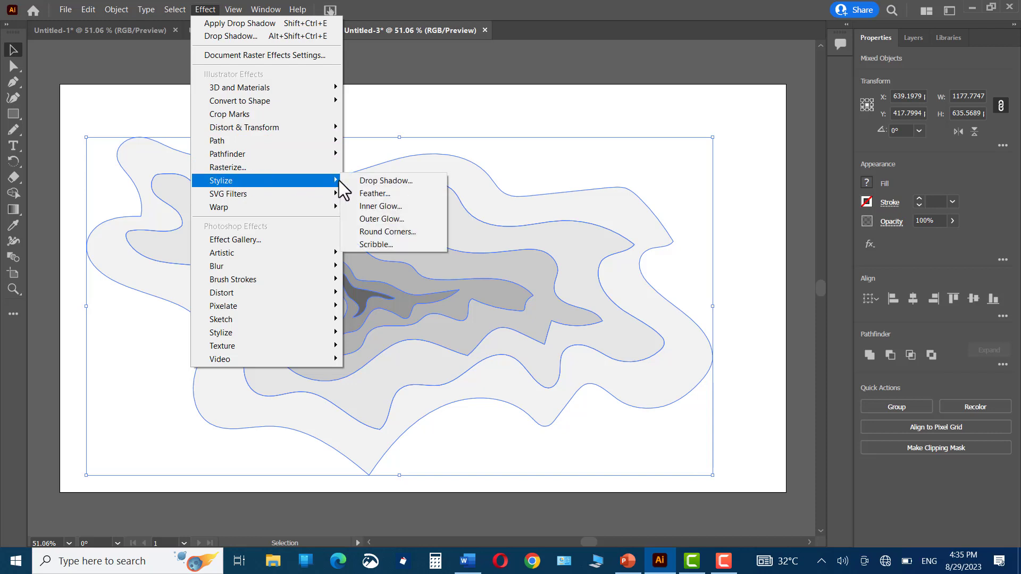
pyautogui.click(368, 184)
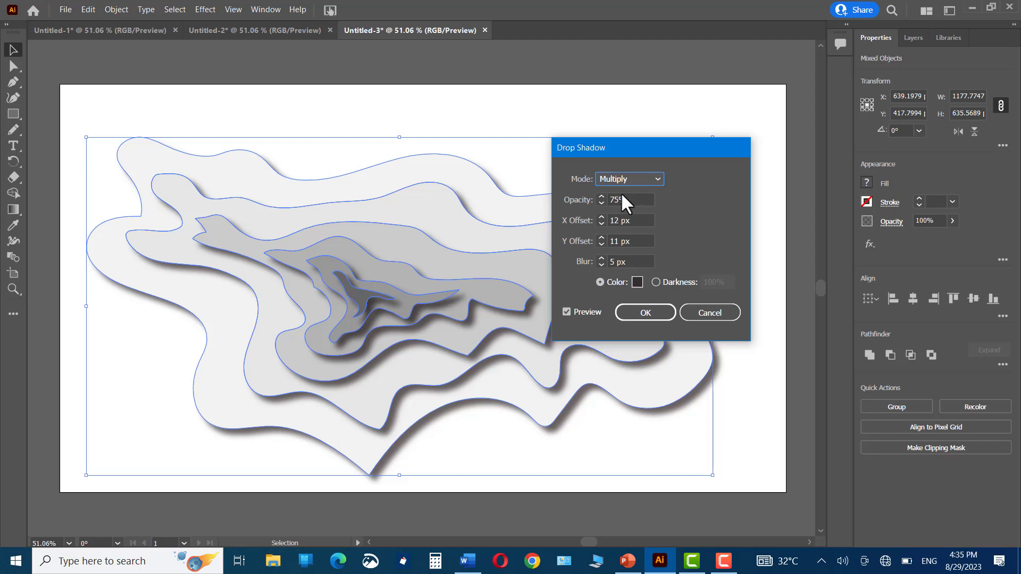
pyautogui.click(645, 312)
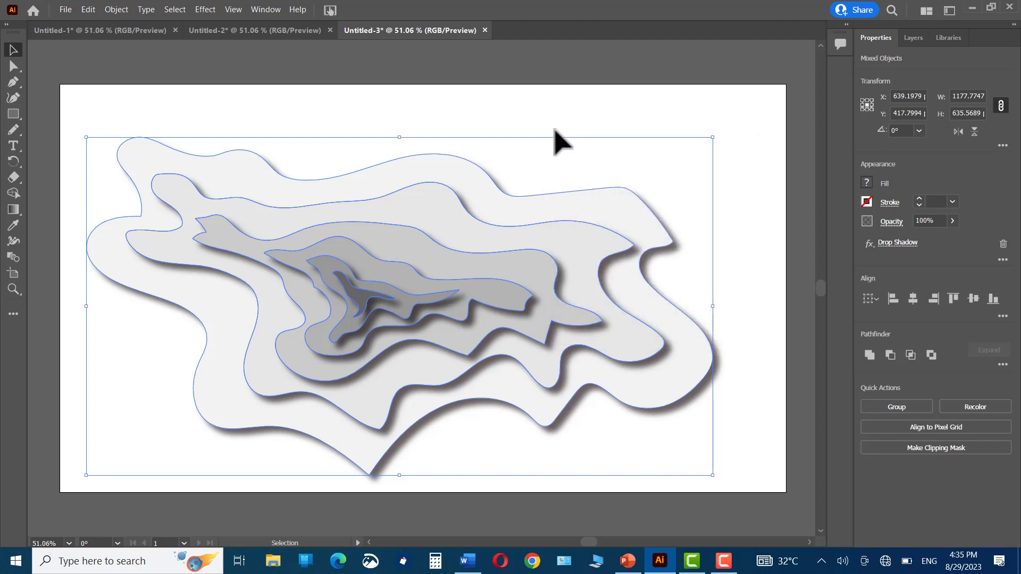
pyautogui.hotkey('ctrl', 'h')
pyautogui.click(566, 114)
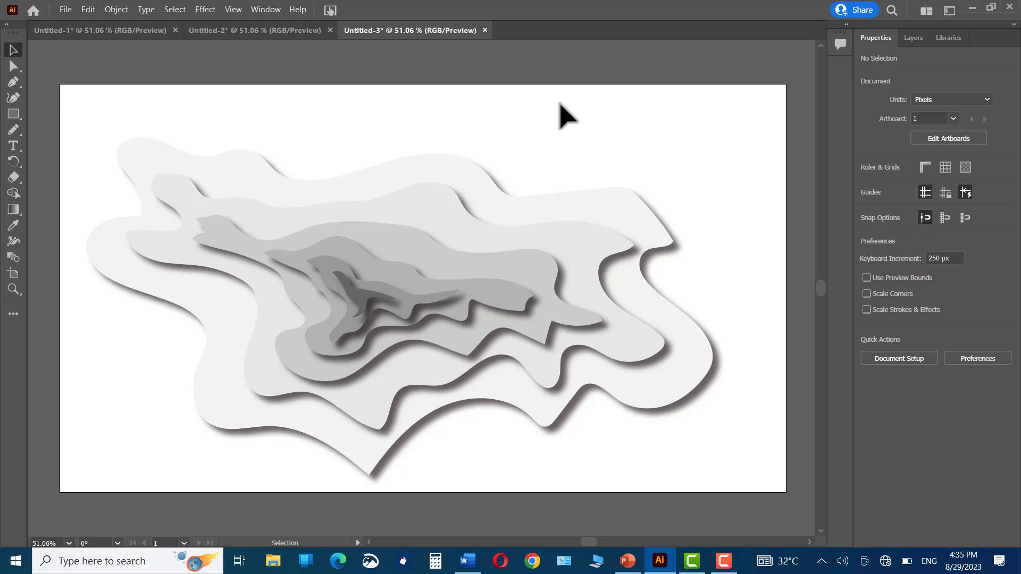
# - Send the second ring from the outside to the back of the stack, followed by the third ring
pyautogui.click(429, 211)
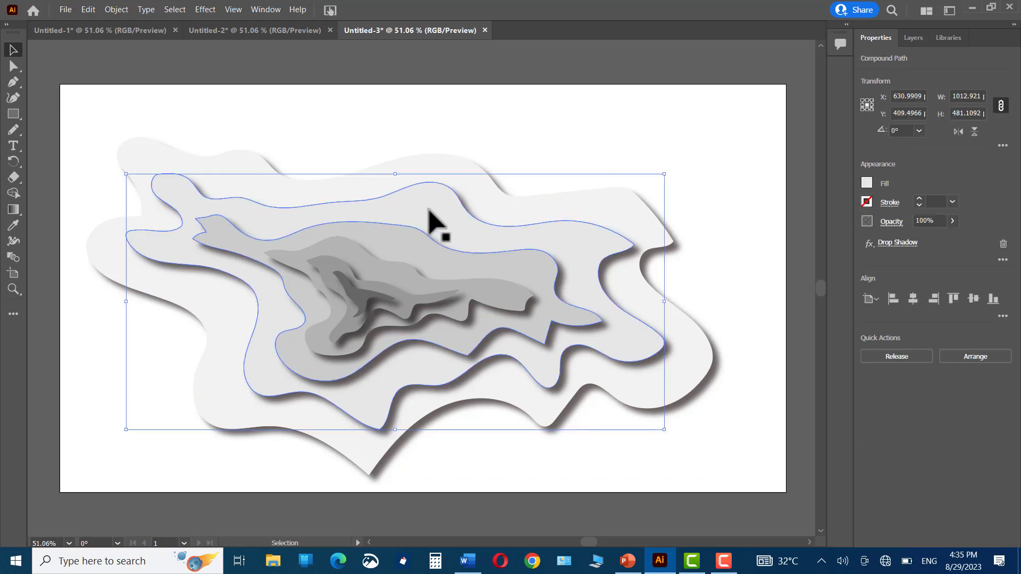
pyautogui.rightClick(430, 212)
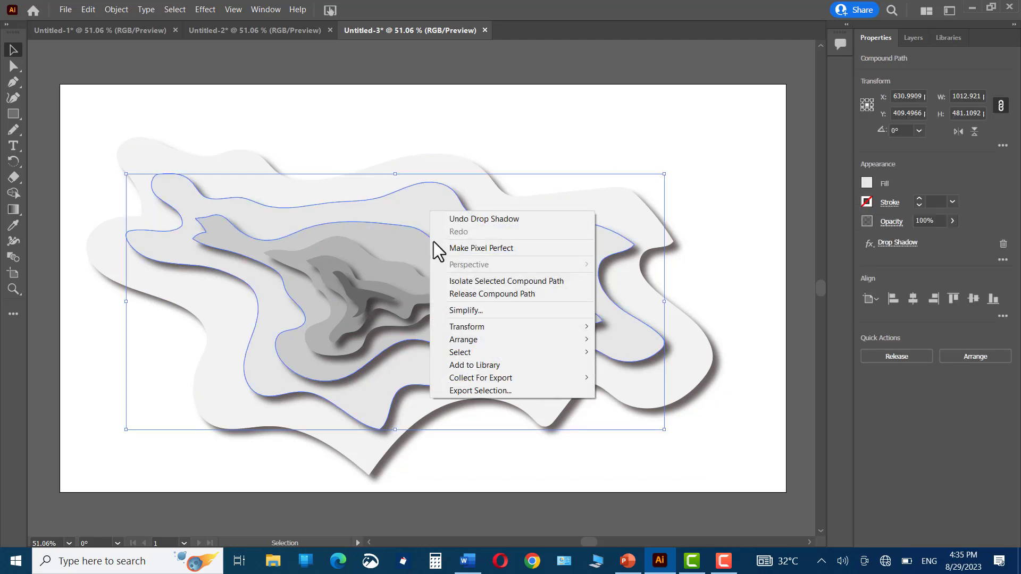
pyautogui.moveTo(468, 341)
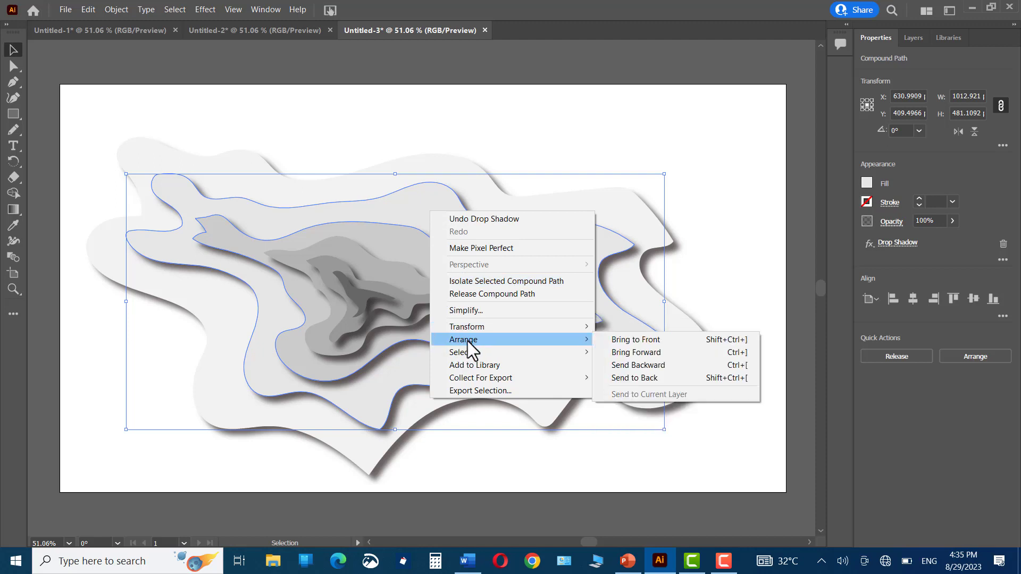
pyautogui.click(634, 378)
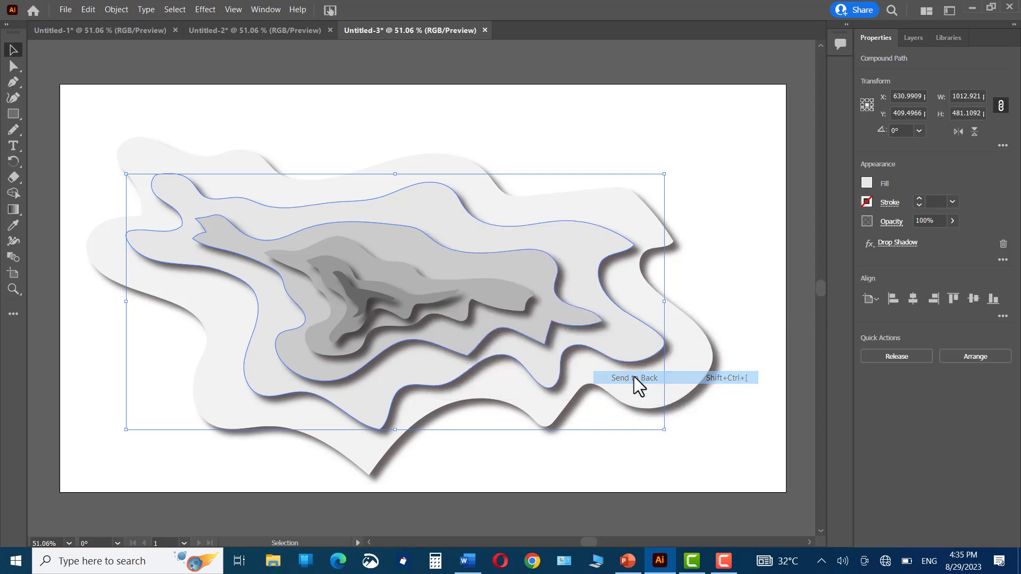
pyautogui.click(410, 246)
pyautogui.rightClick(410, 247)
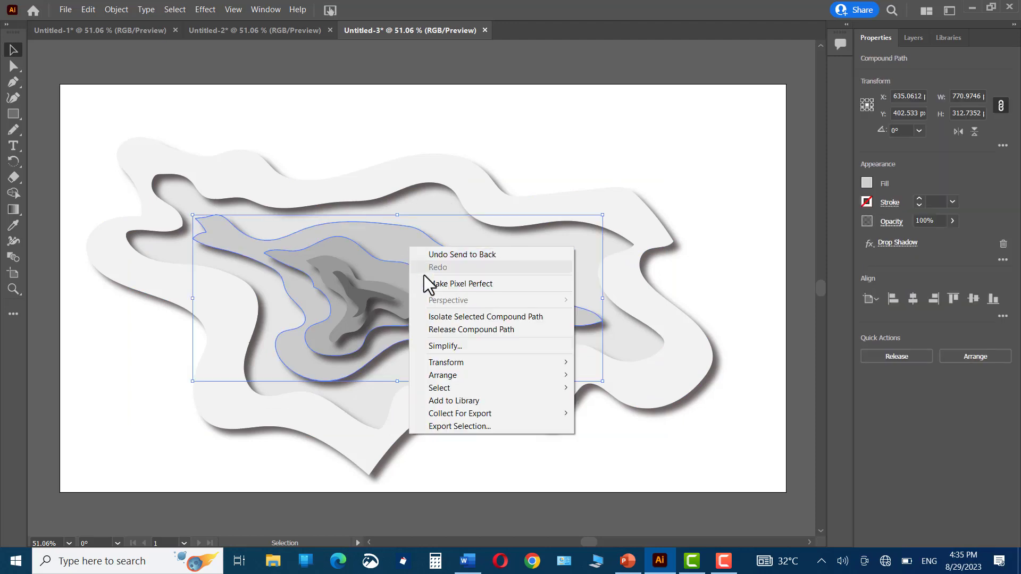
pyautogui.moveTo(548, 379)
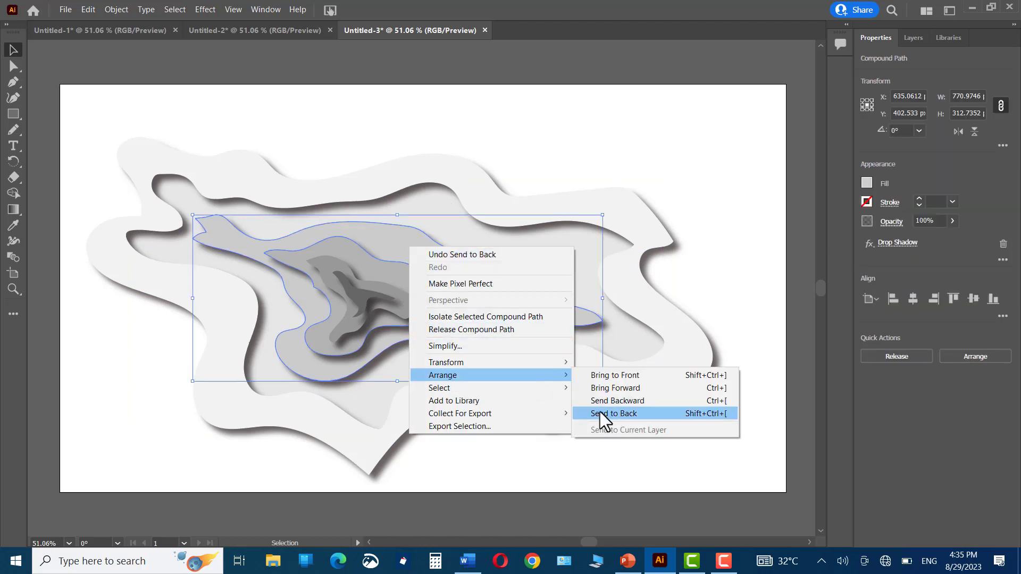
pyautogui.click(600, 411)
pyautogui.click(325, 134)
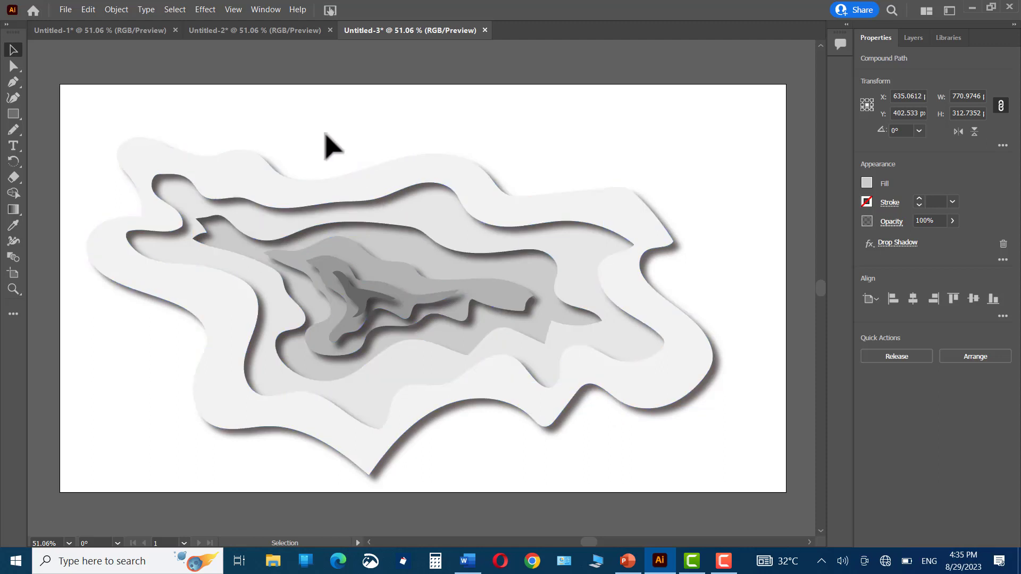
# - Send the fourth ring from the outside to the back of the stack, followed by the fifth ring
pyautogui.click(392, 281)
pyautogui.rightClick(390, 269)
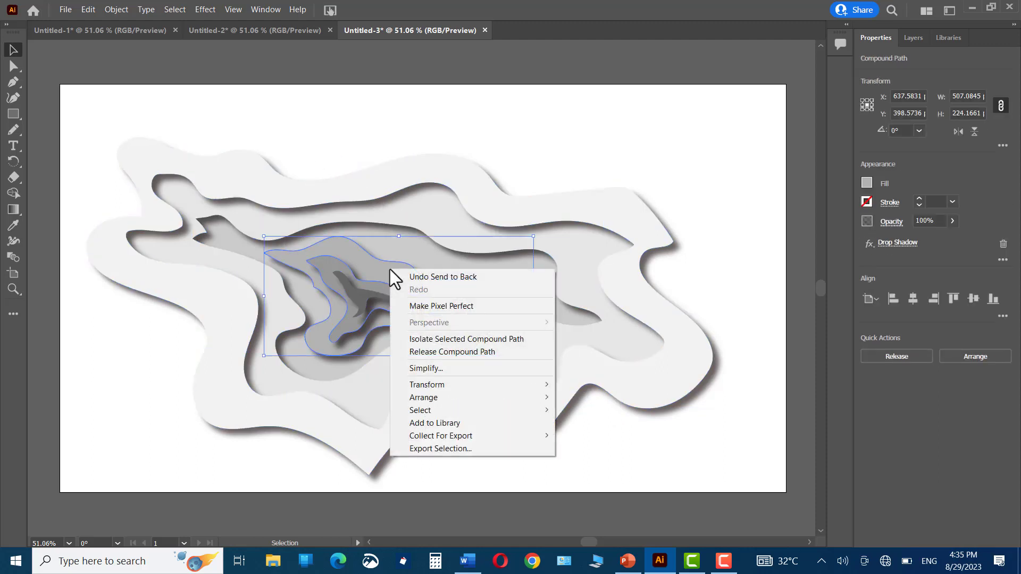
pyautogui.moveTo(425, 397)
pyautogui.click(595, 435)
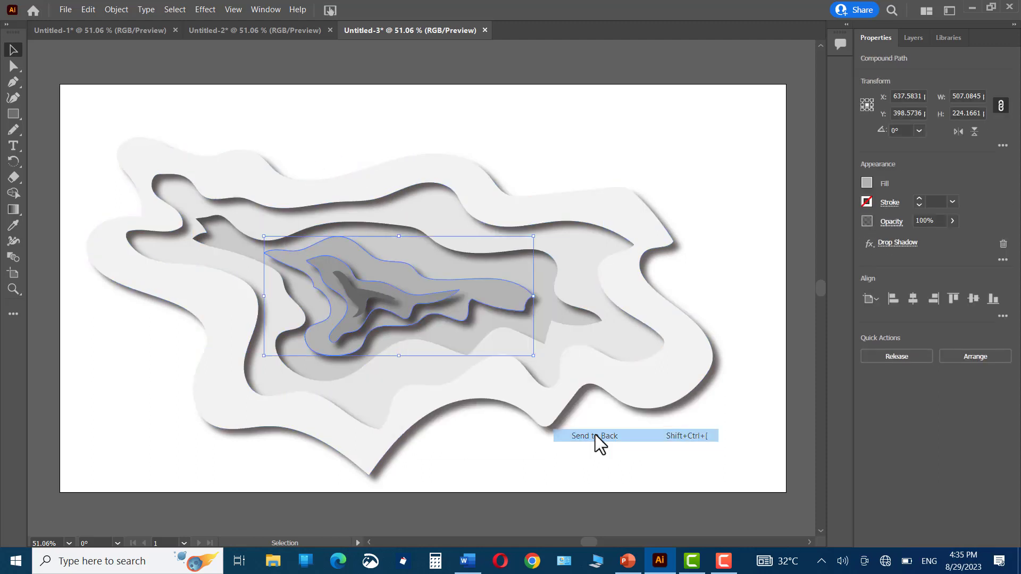
pyautogui.click(406, 298)
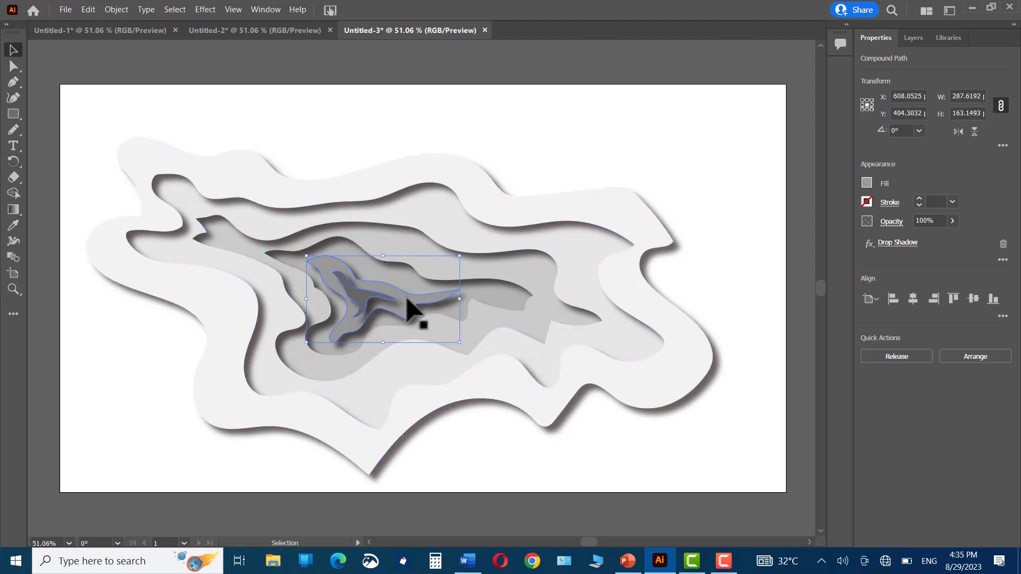
pyautogui.rightClick(407, 298)
pyautogui.moveTo(566, 426)
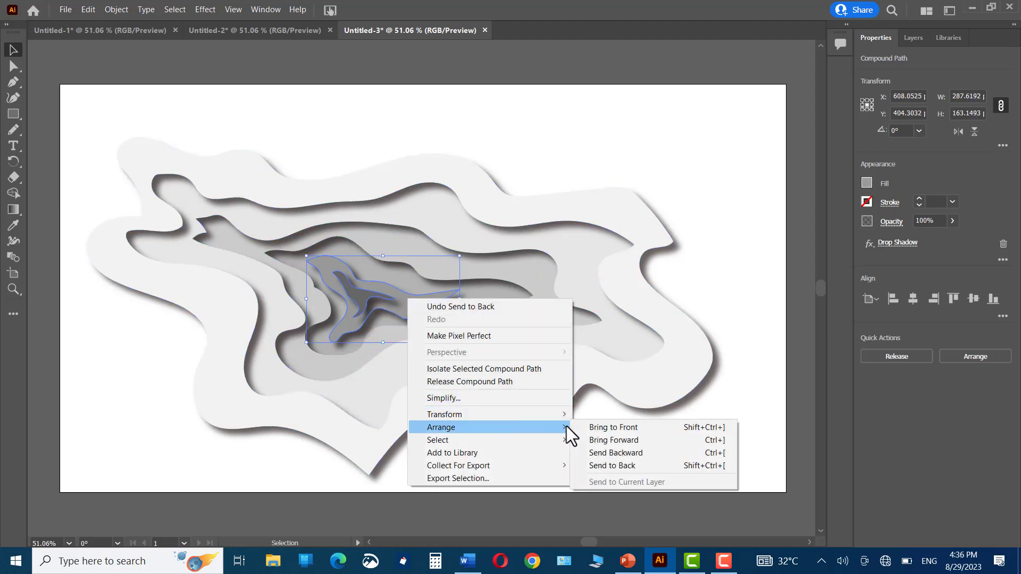
pyautogui.click(604, 463)
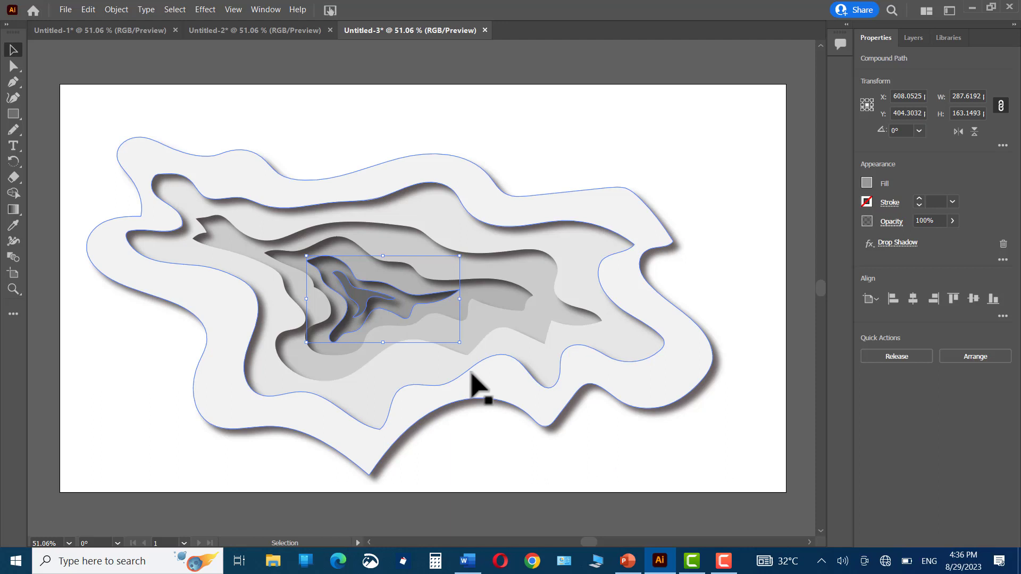
# - Send the dark innermost shape to the back behind all the rings and clear the selection
pyautogui.click(356, 292)
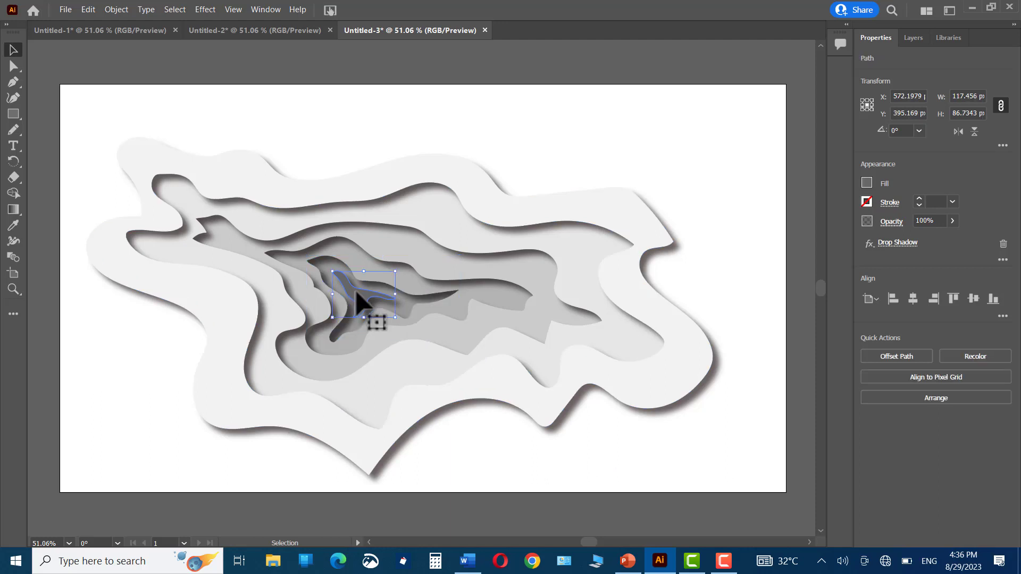
pyautogui.rightClick(356, 291)
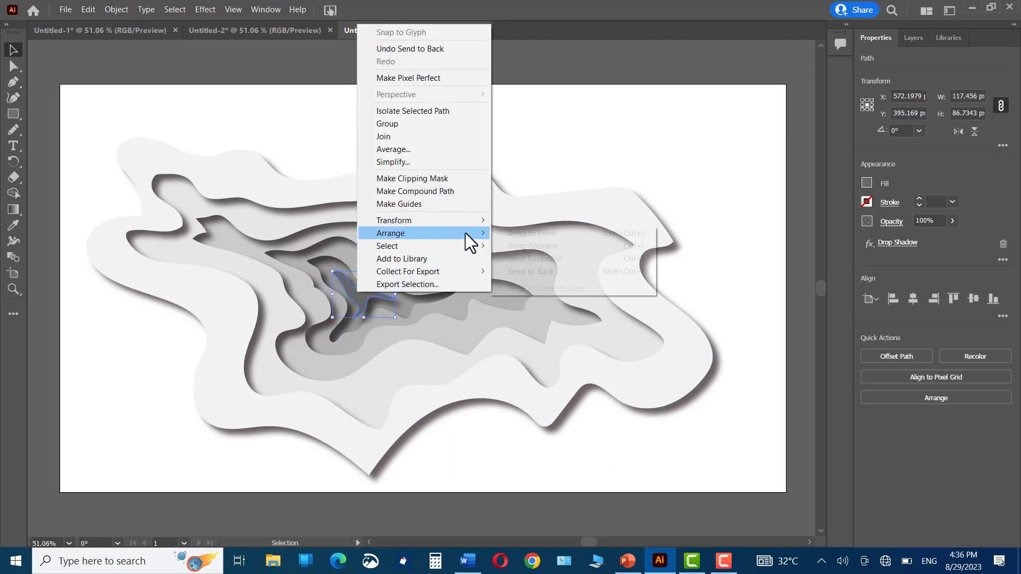
pyautogui.moveTo(482, 234)
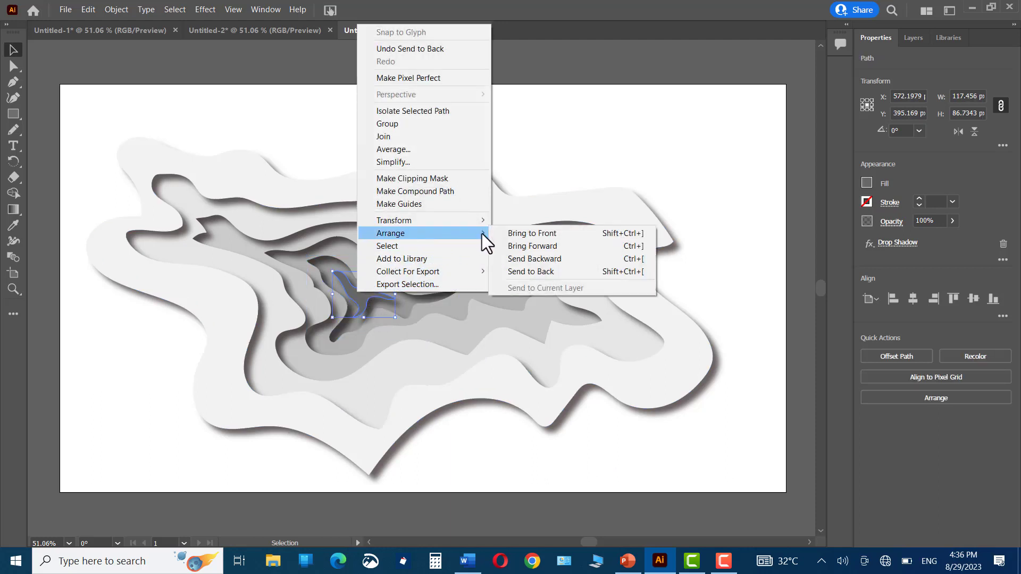
pyautogui.click(540, 272)
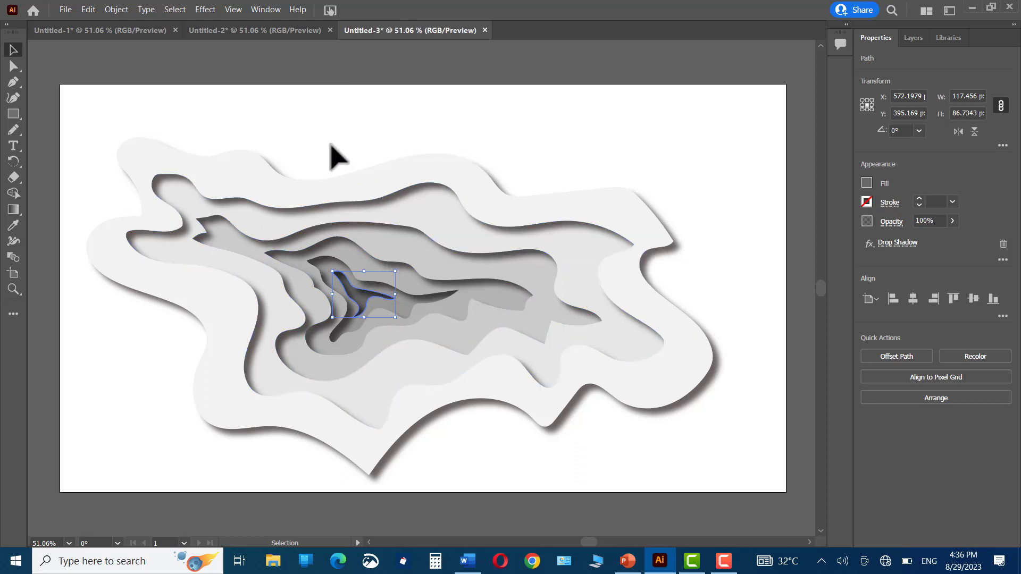
pyautogui.click(317, 114)
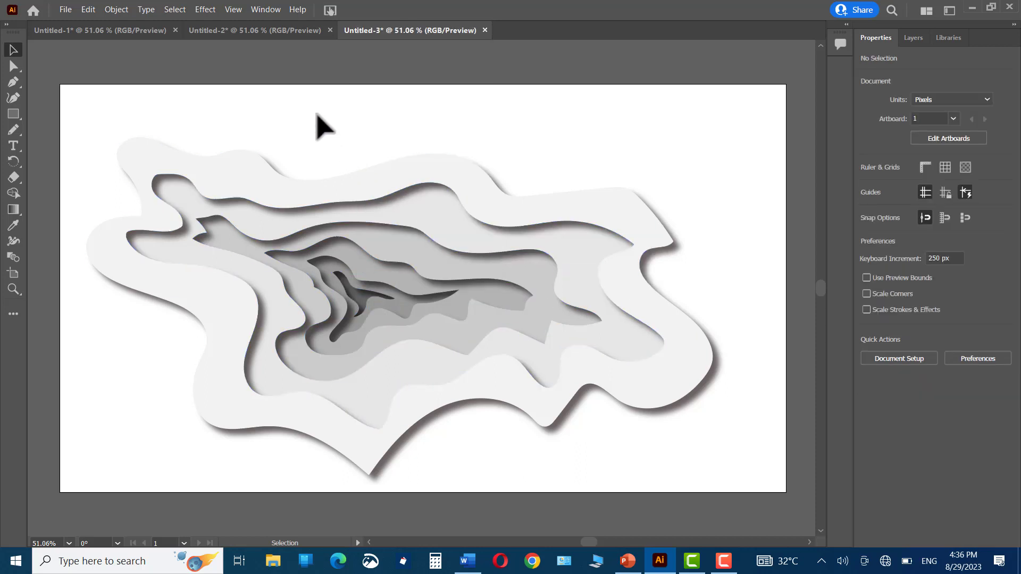